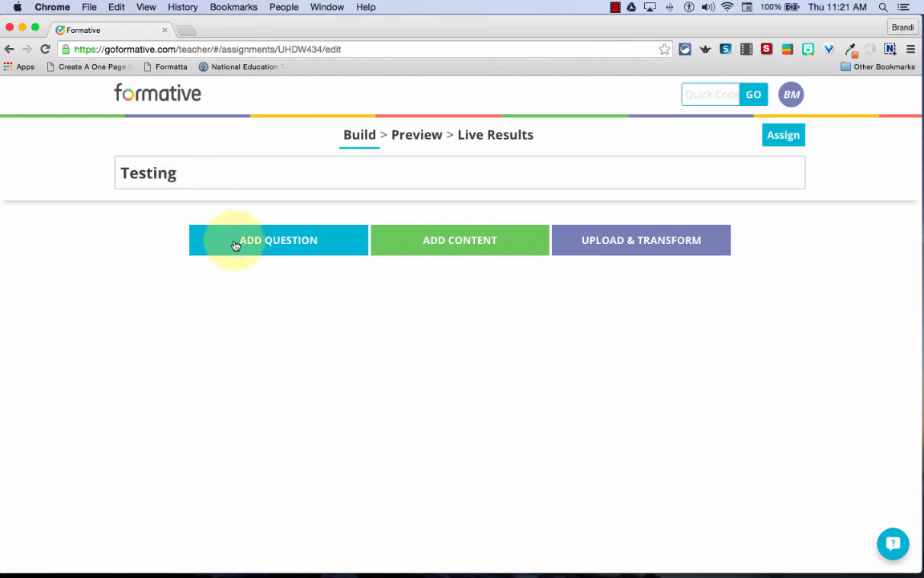
# Step: Add a multiple choice question to the Testing assignment with the text "What is 5 + 5?"
pyautogui.click(277, 245)
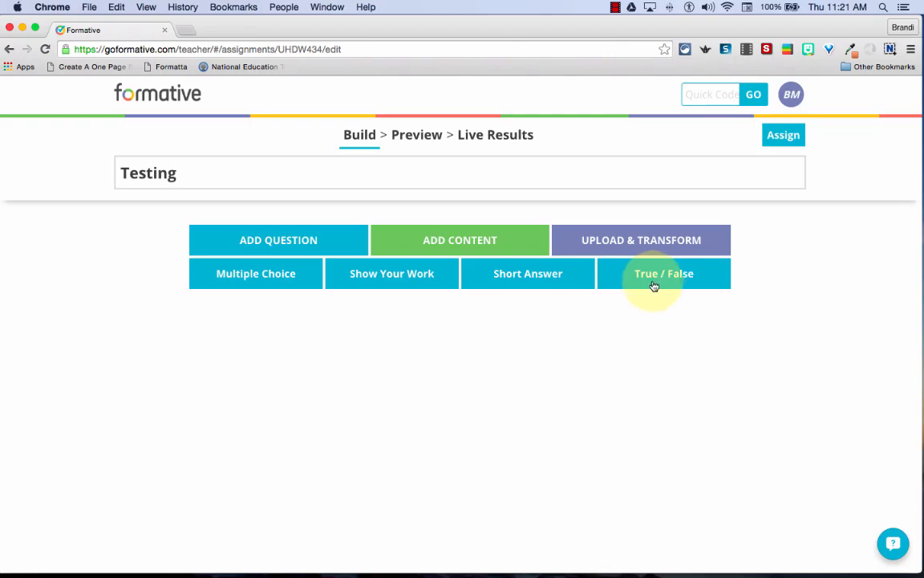
pyautogui.click(248, 274)
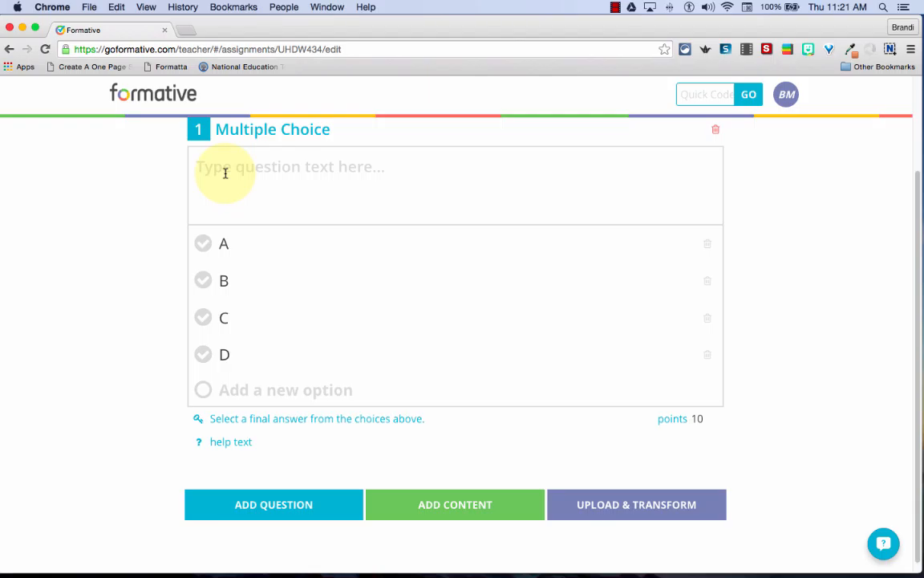
pyautogui.write('Wha')
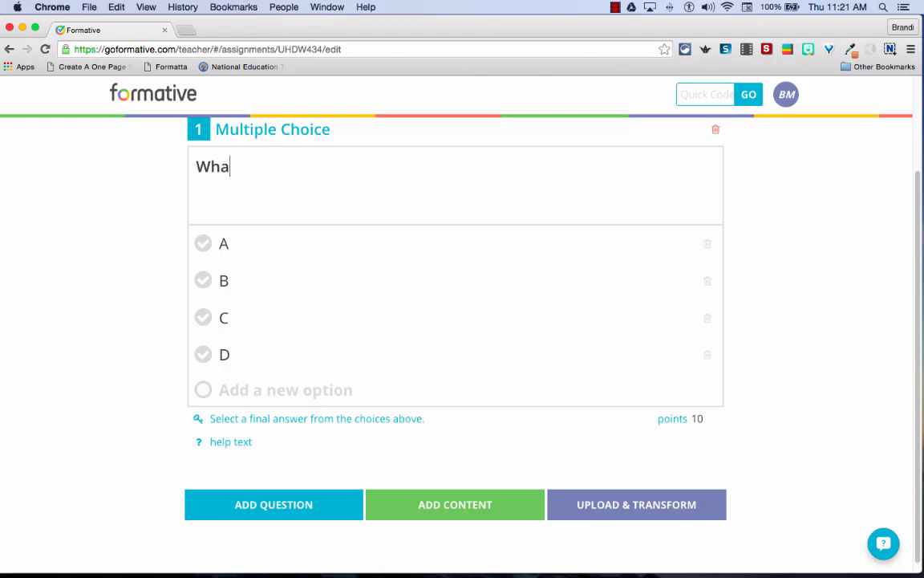
pyautogui.write('t is 5 + 5?')
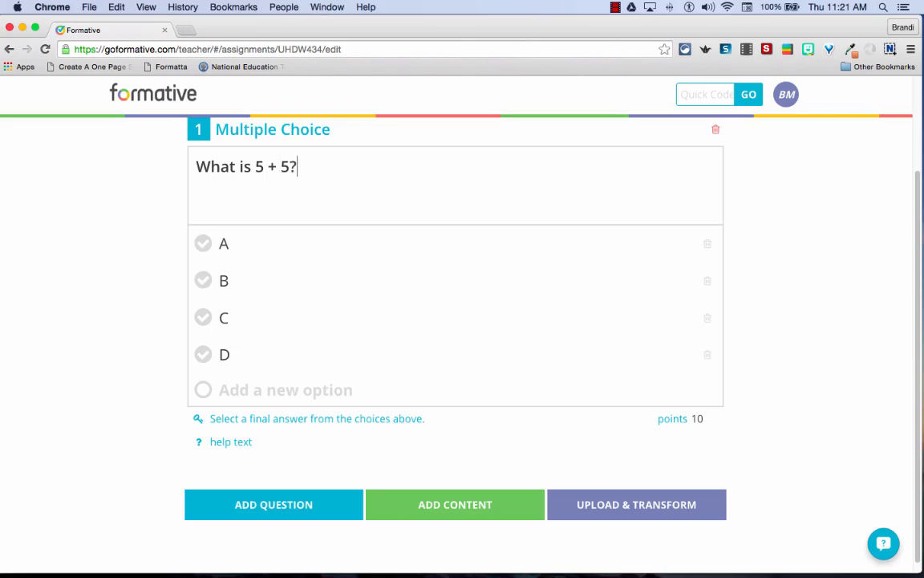
# Step: Fill in the first three answer choices of question 1 as "A 25", "B 10" and "C 15"
pyautogui.click(239, 245)
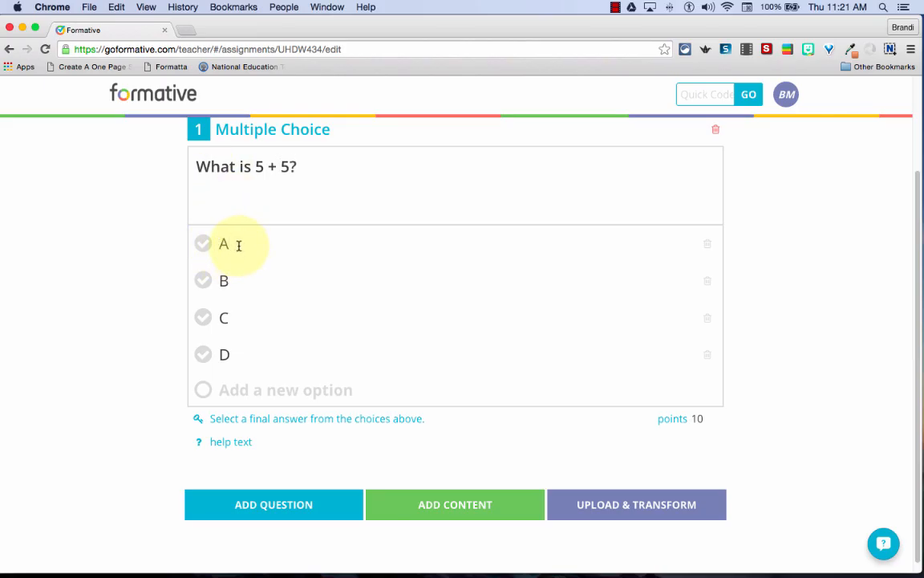
pyautogui.write('25')
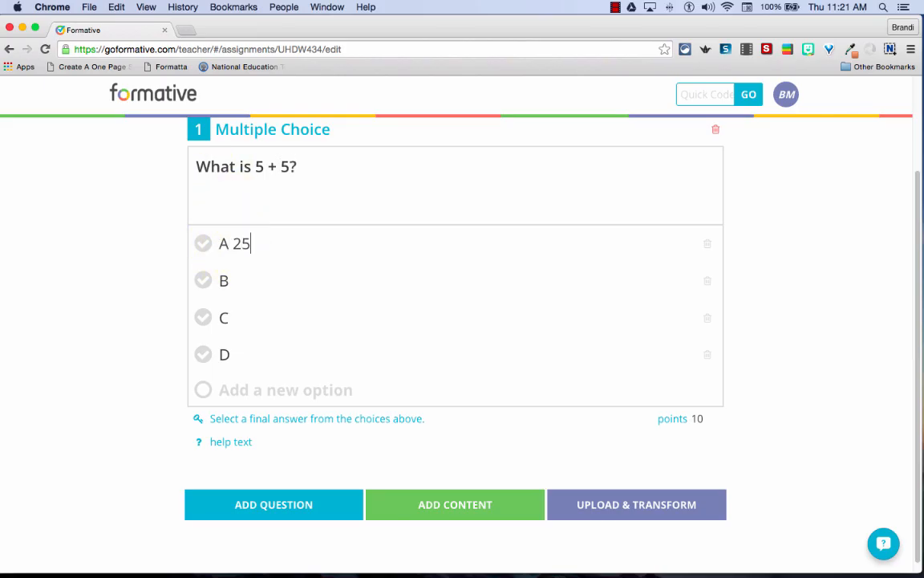
pyautogui.click(241, 273)
pyautogui.write('1')
pyautogui.press('BackSpace')
pyautogui.write('10')
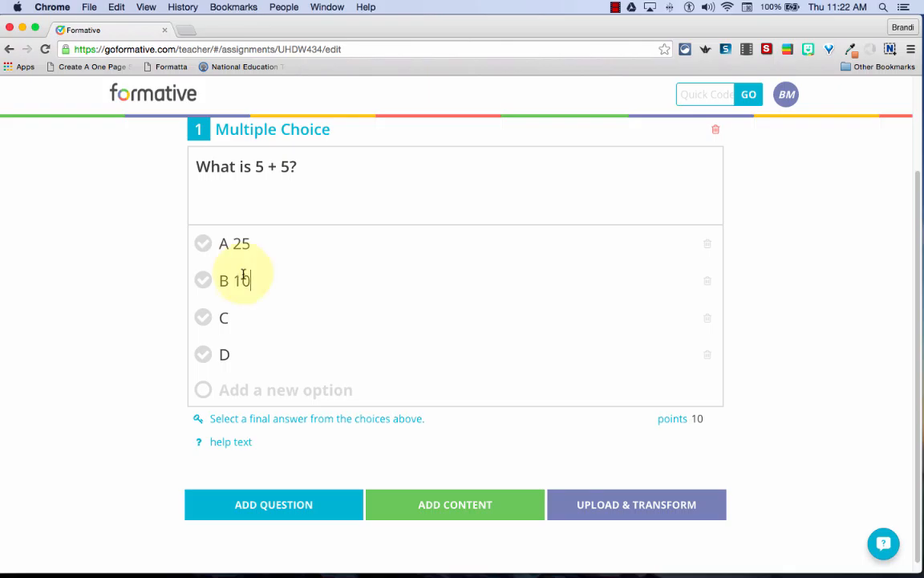
pyautogui.write('15')
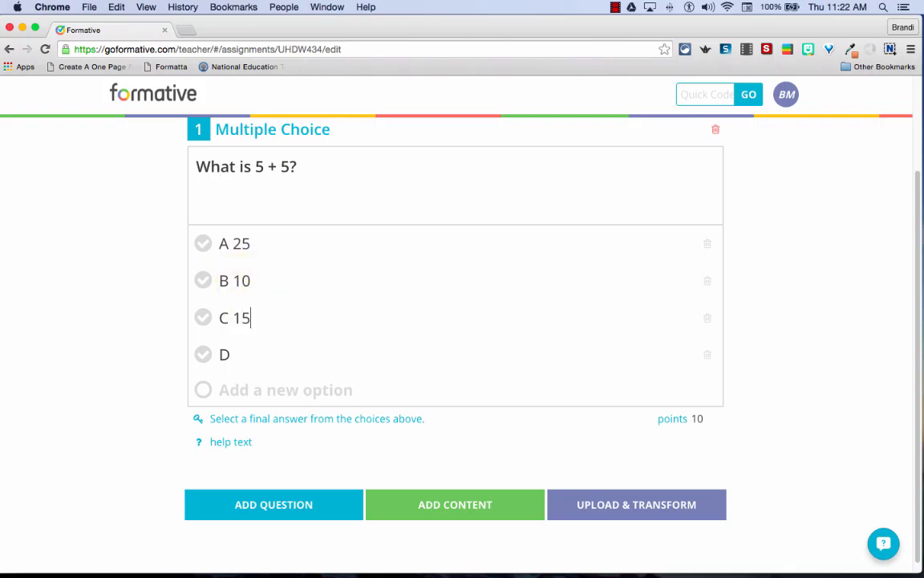
# Step: Delete answer choice D from question 1 and mark "B 10" as the correct answer worth 5 points
pyautogui.click(709, 356)
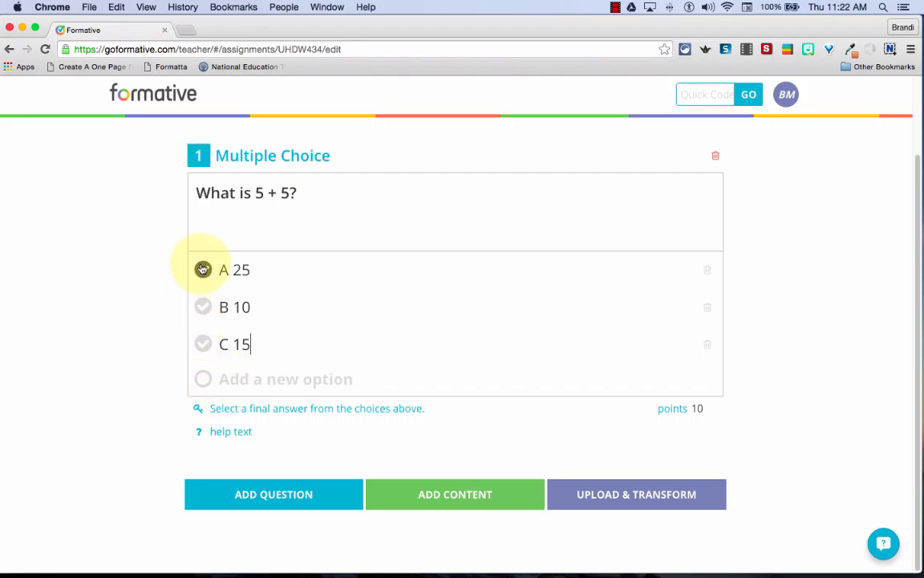
pyautogui.click(203, 309)
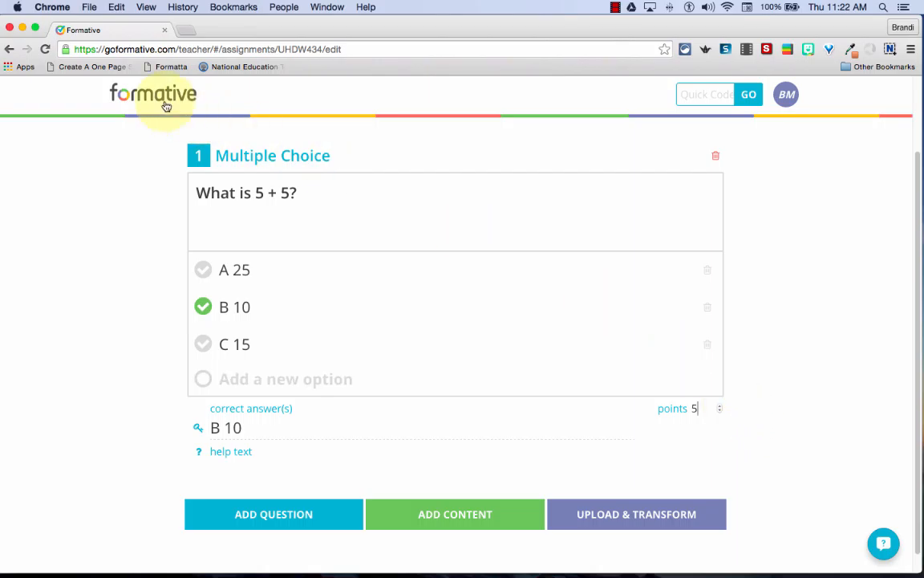
# Step: Add a Show Your Work question below the multiple choice one with the text "What is 5 + 5?"
pyautogui.scroll(-1, 122, 305)
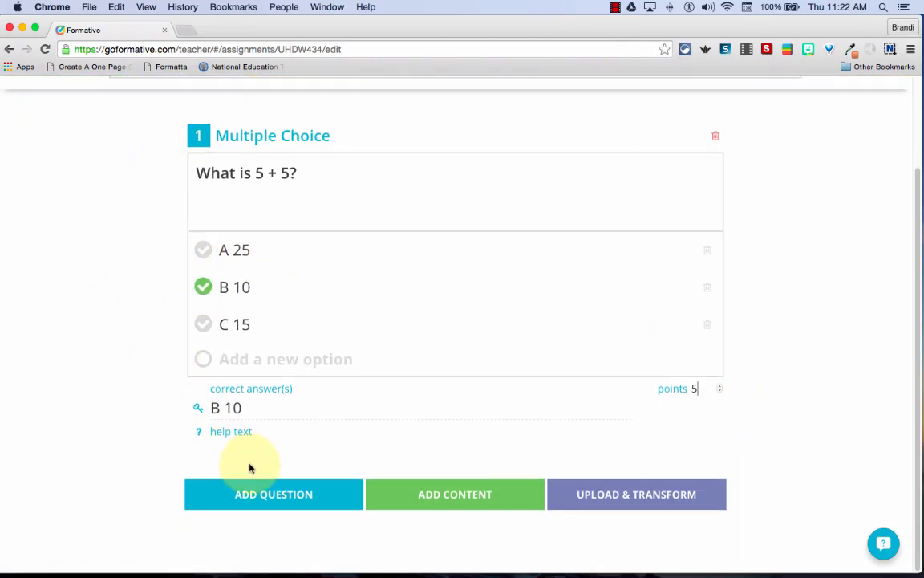
pyautogui.click(281, 498)
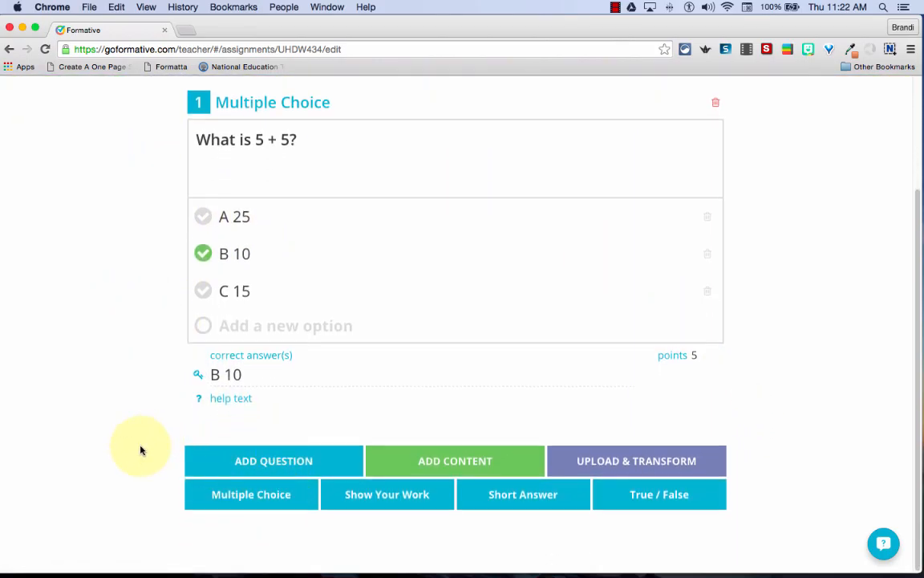
pyautogui.click(371, 499)
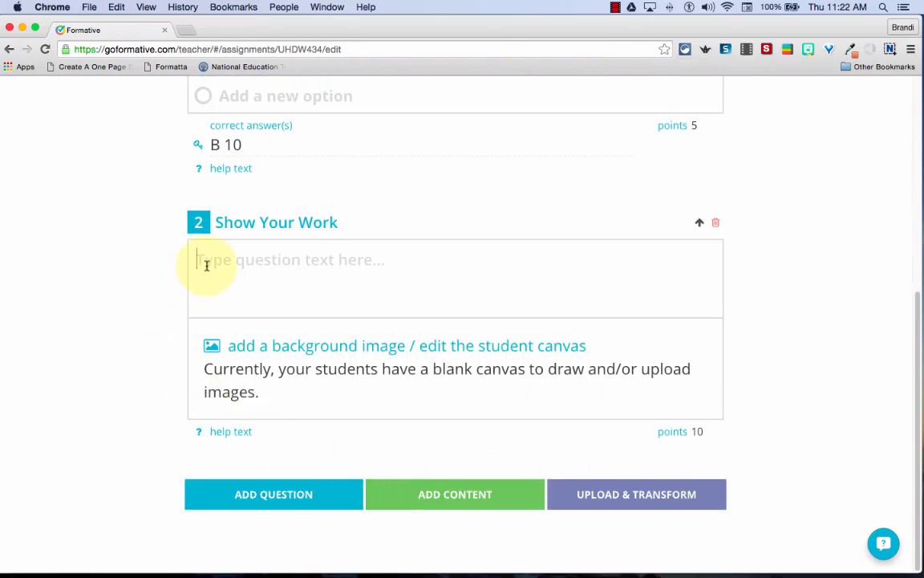
pyautogui.write('What is ')
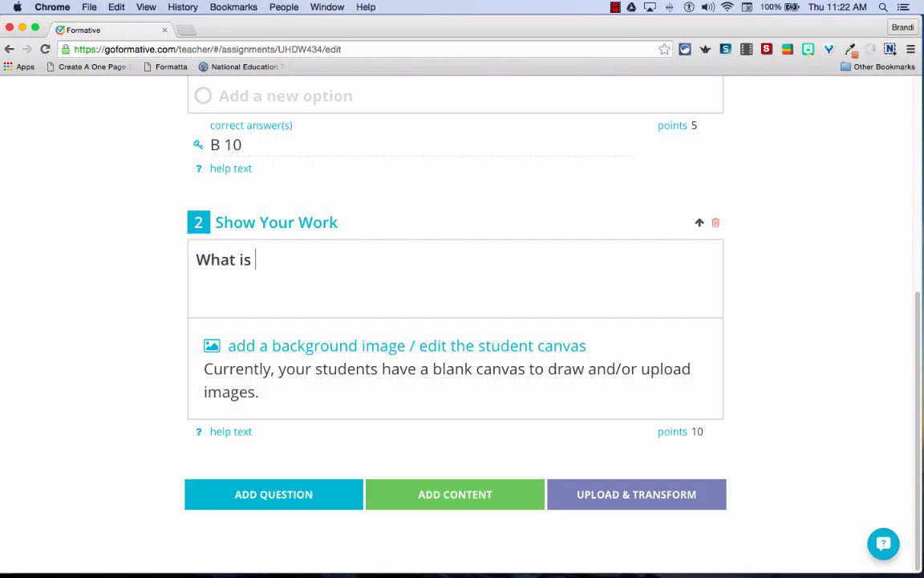
pyautogui.write('5 + 5')
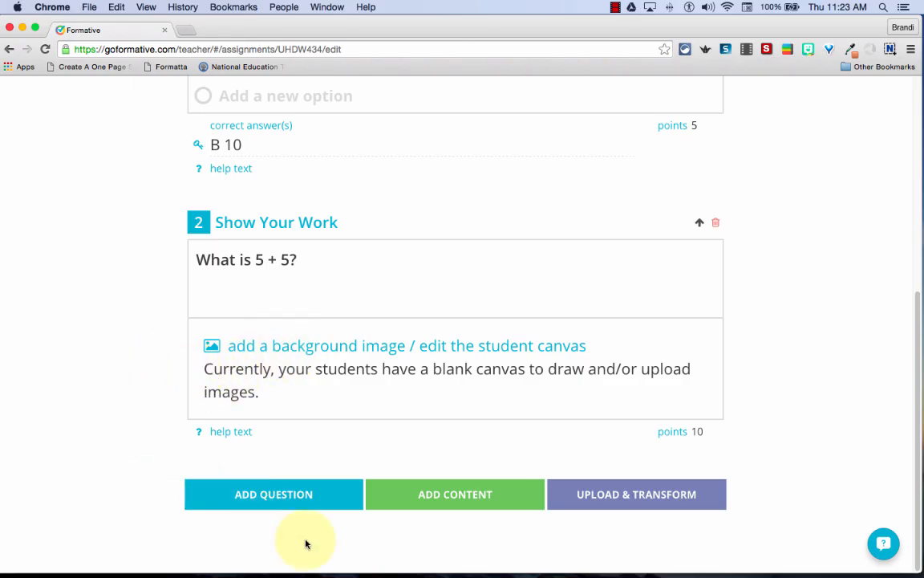
# Step: Add a short answer question asking "What were the causes of the Revolutionary War?" and open its correct answer entry
pyautogui.click(282, 504)
pyautogui.click(521, 496)
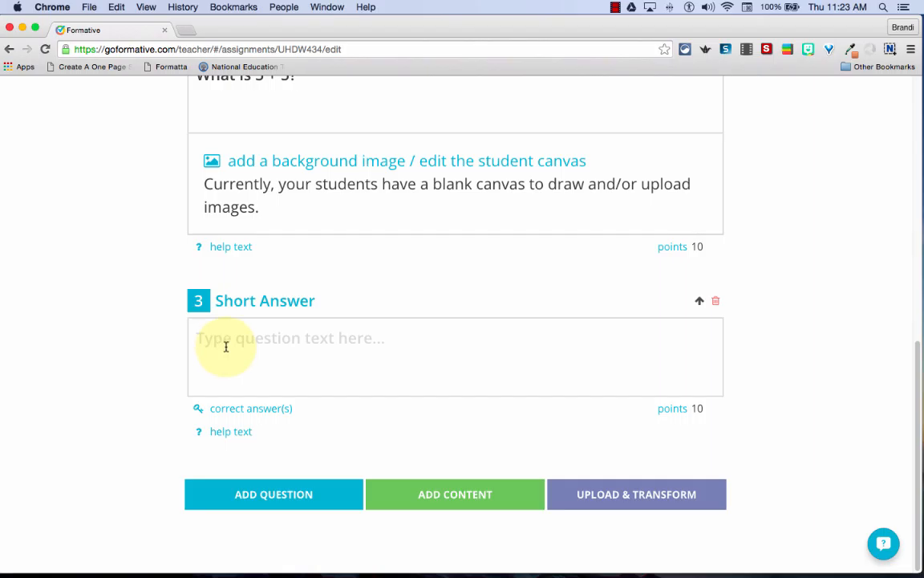
pyautogui.write('What wer')
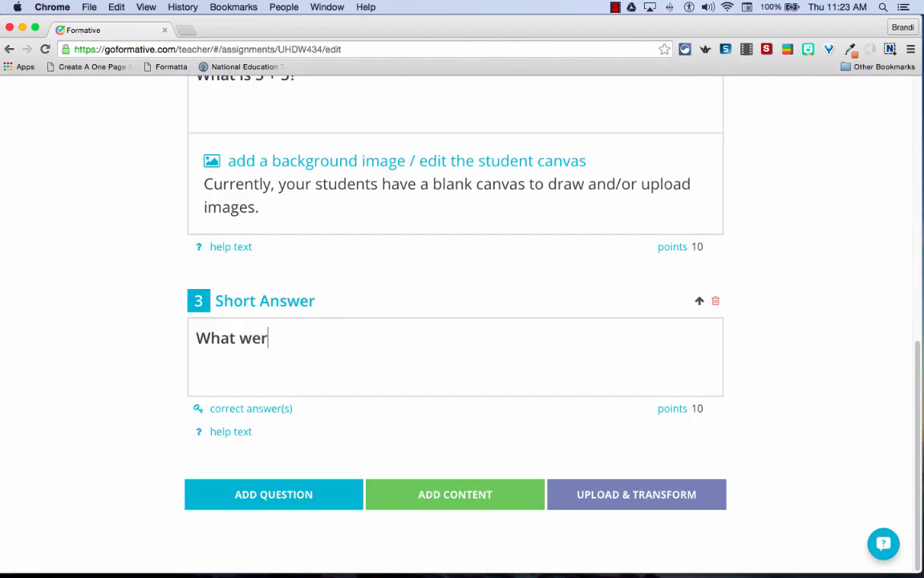
pyautogui.write('e the causes of ')
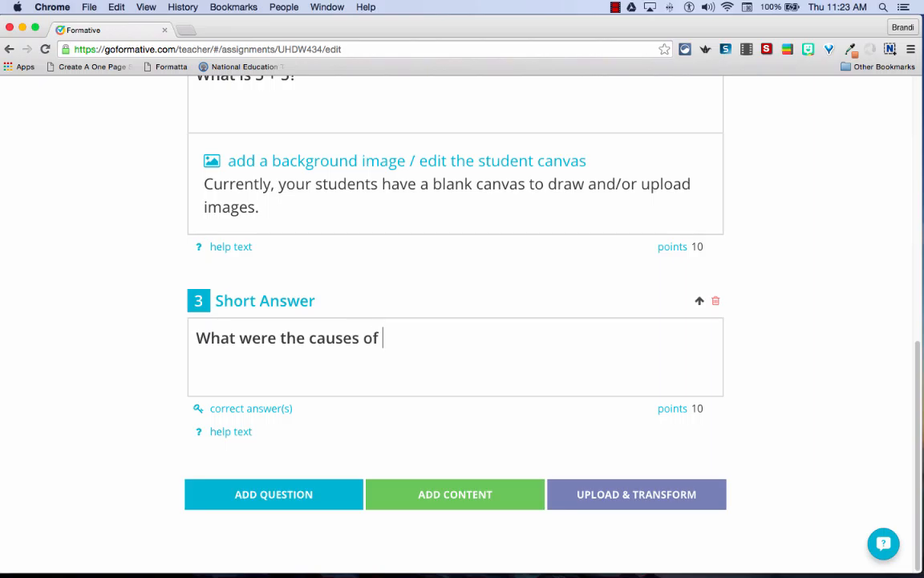
pyautogui.write('the Revol')
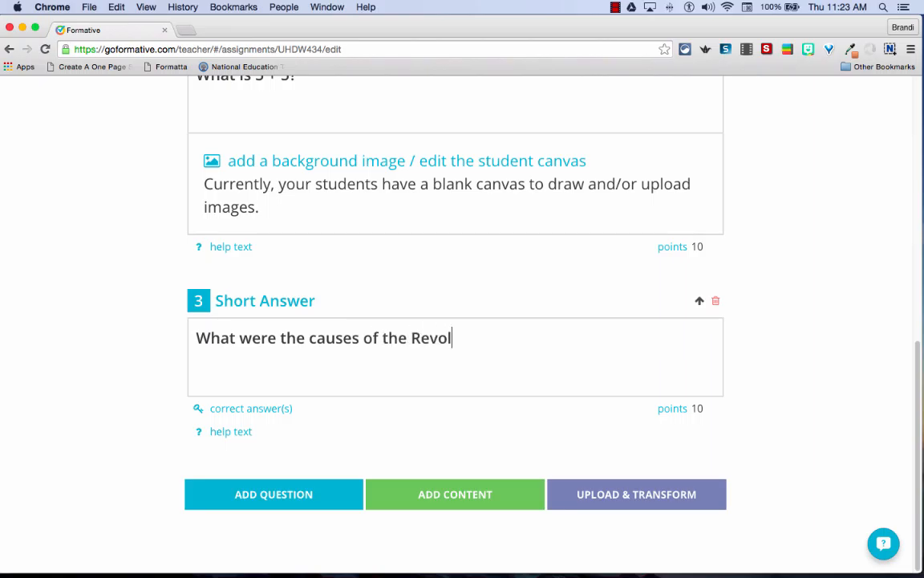
pyautogui.write('utionary ')
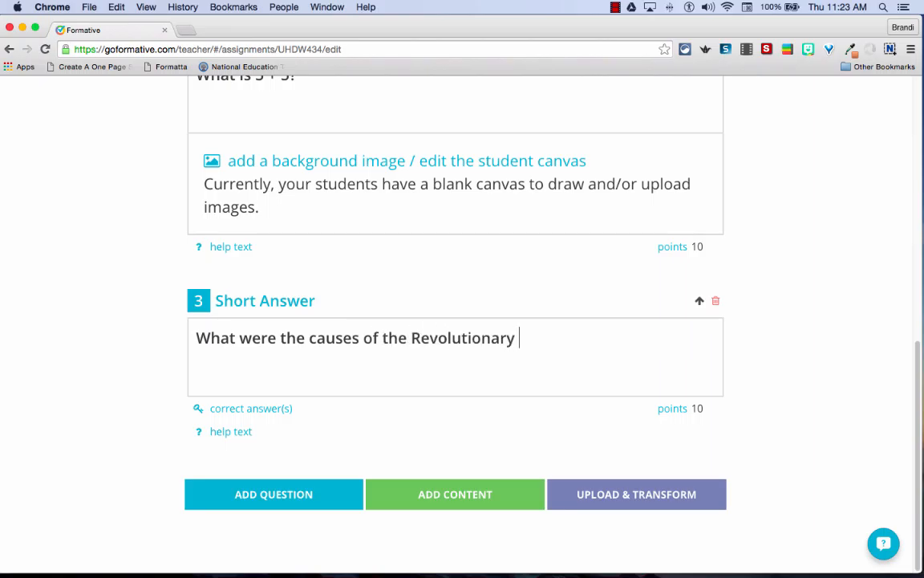
pyautogui.write('War?')
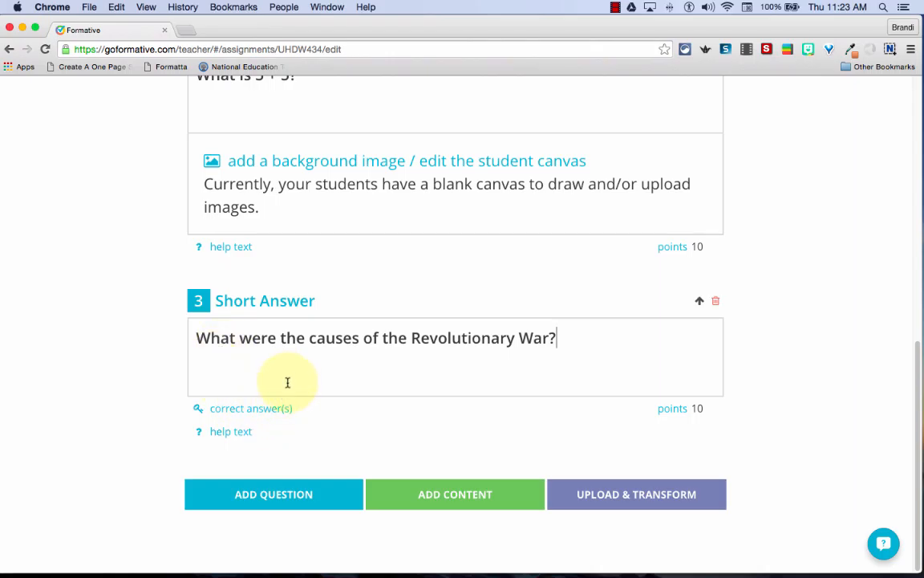
pyautogui.click(272, 408)
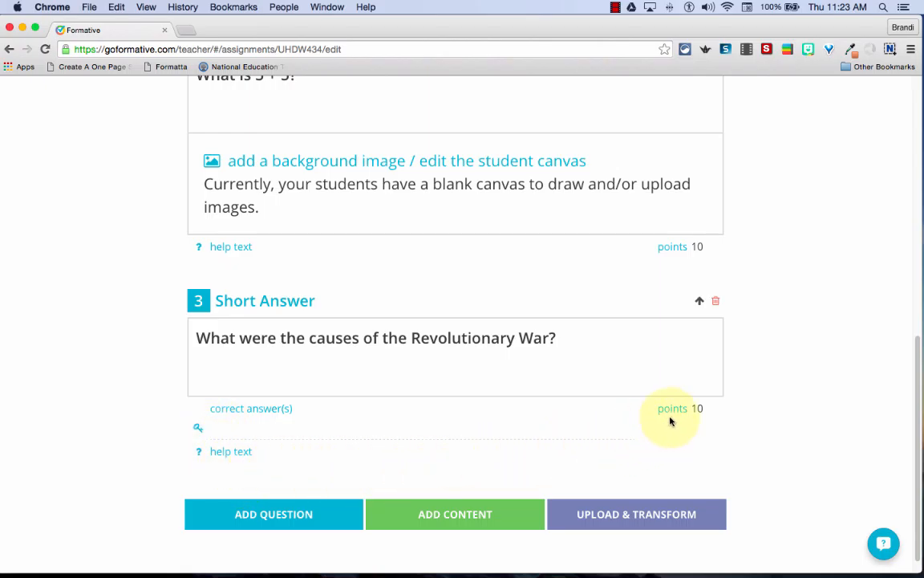
# Step: Add a true/false question reading "Pluto is a planet." with False as the correct answer
pyautogui.scroll(-1, 107, 359)
pyautogui.scroll(-2, 161, 417)
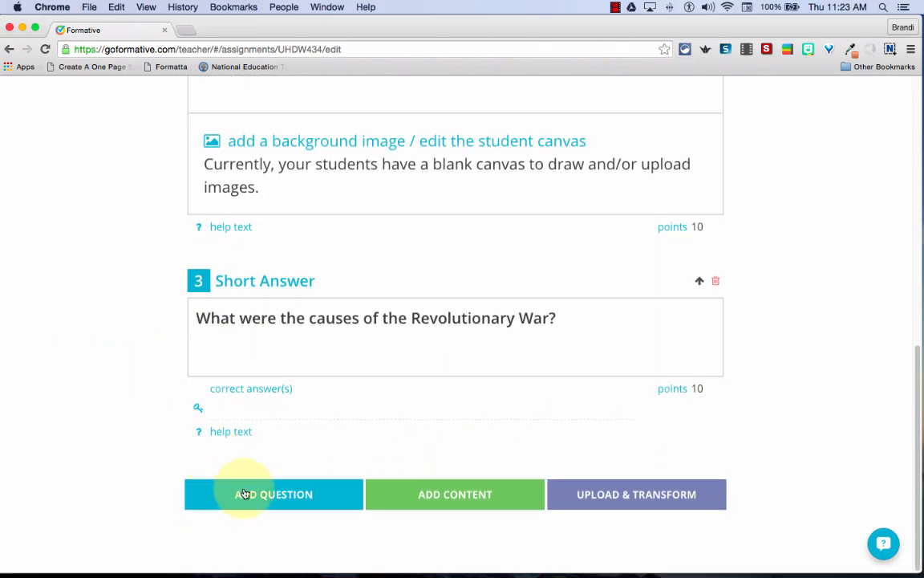
pyautogui.click(242, 492)
pyautogui.click(659, 495)
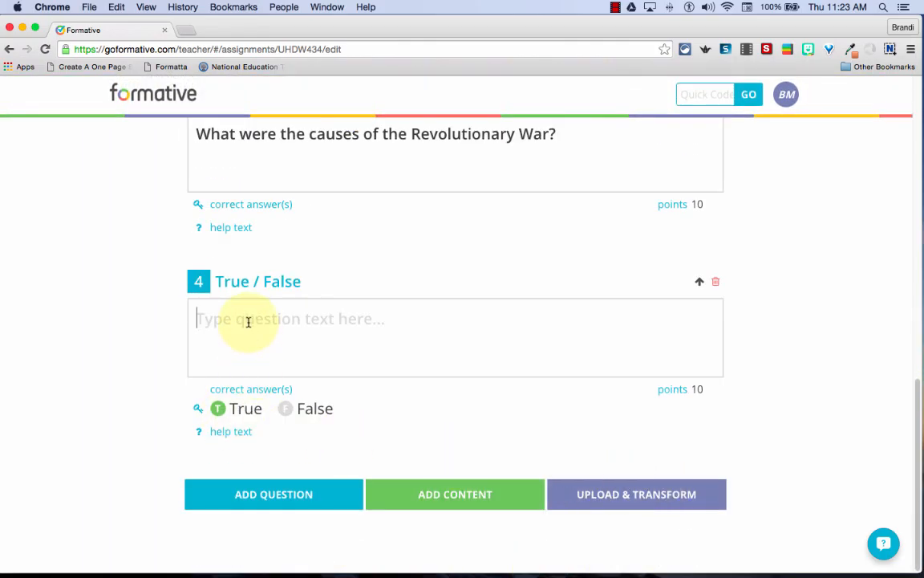
pyautogui.write('Plu')
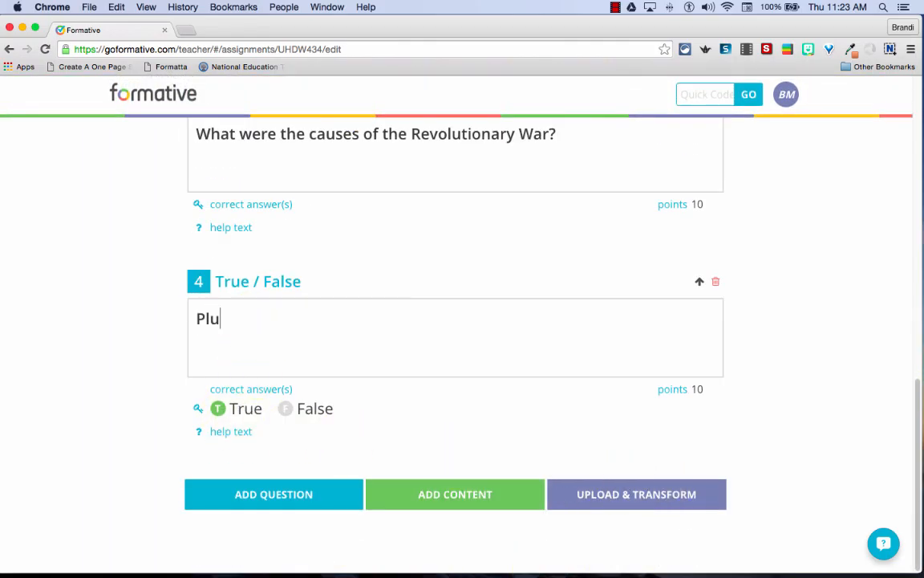
pyautogui.write('to is a planet.')
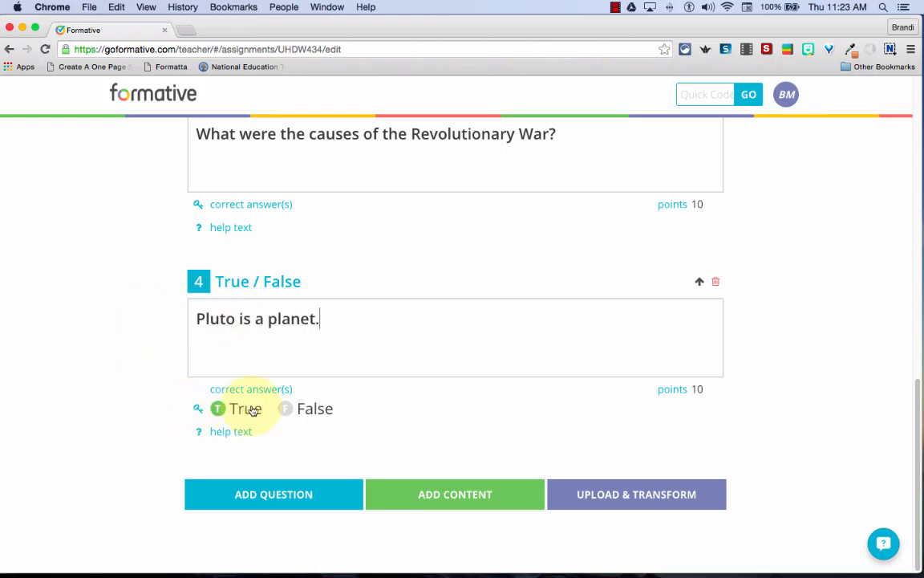
pyautogui.click(287, 409)
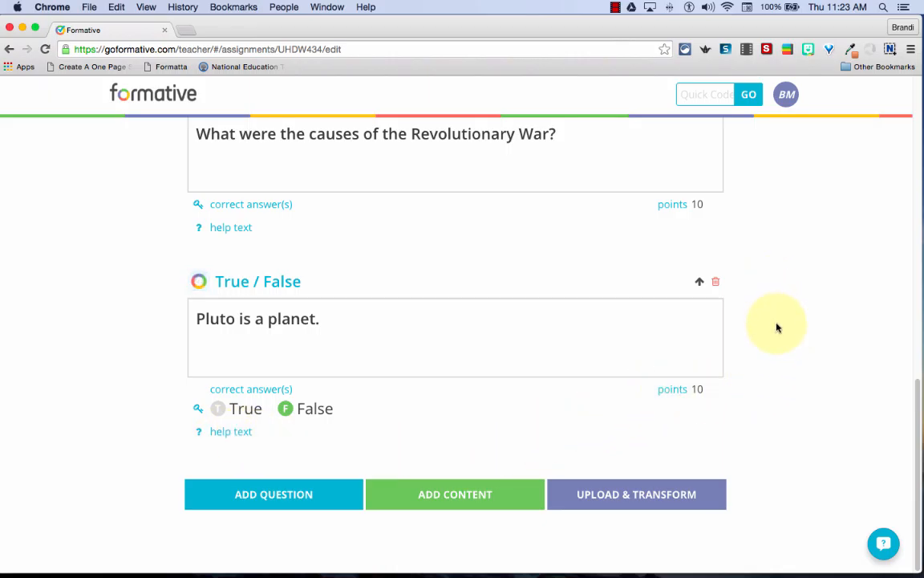
# Step: Review the built questions, preview the whole assignment as students see it, and return to building
pyautogui.scroll(10, 776, 326)
pyautogui.scroll(2, 778, 326)
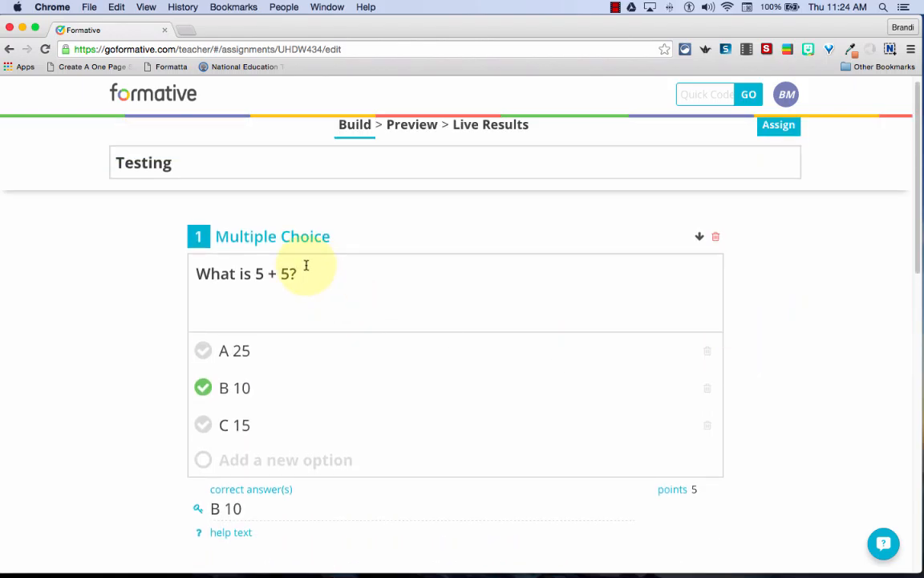
pyautogui.scroll(-2, 508, 433)
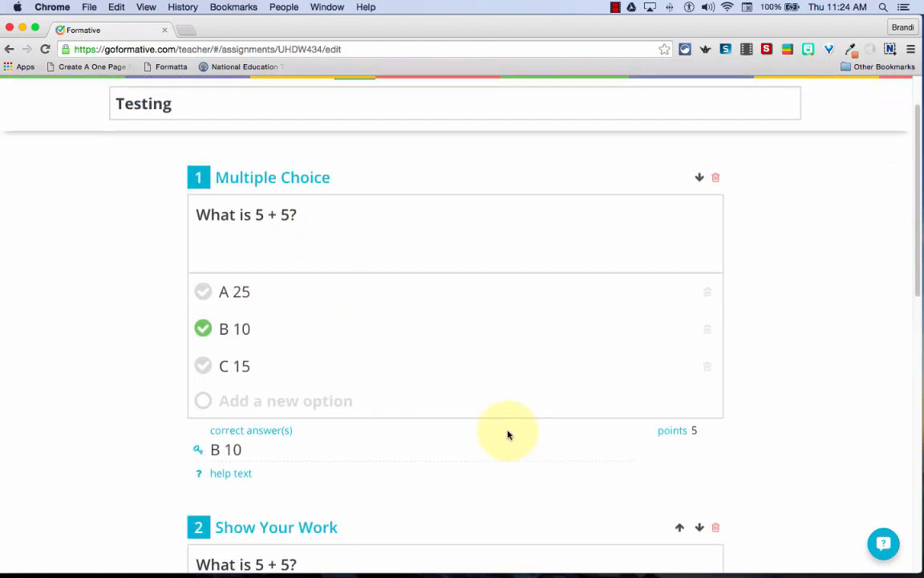
pyautogui.scroll(-5, 485, 421)
pyautogui.scroll(8, 481, 422)
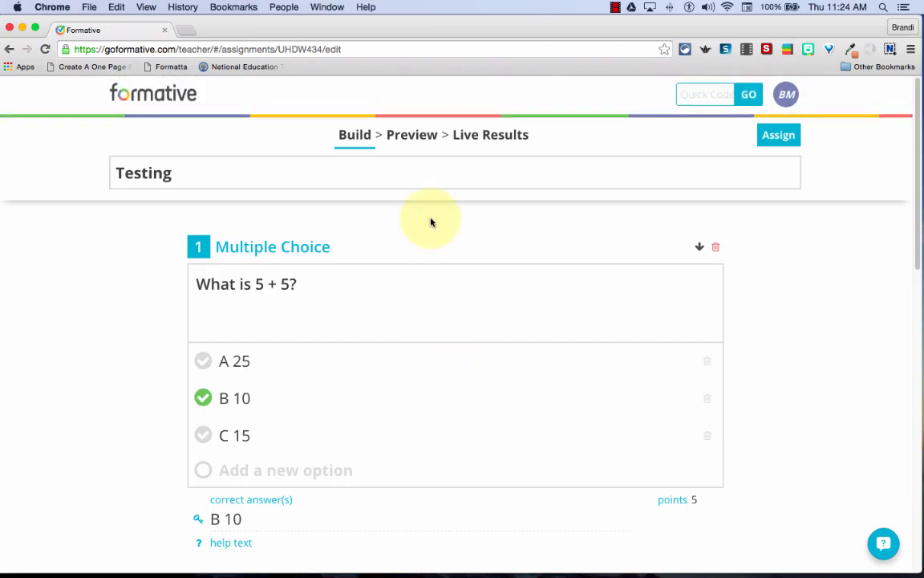
pyautogui.click(410, 139)
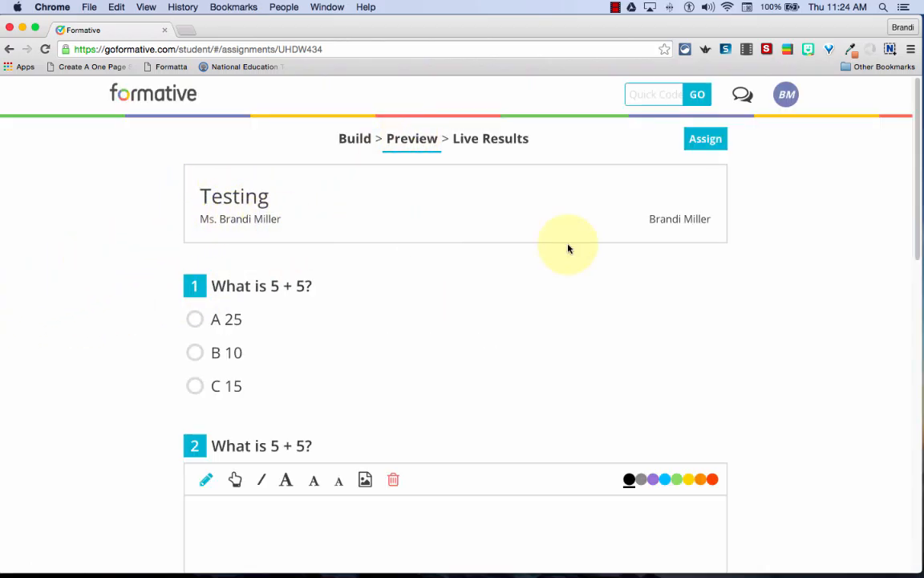
pyautogui.scroll(-1, 126, 333)
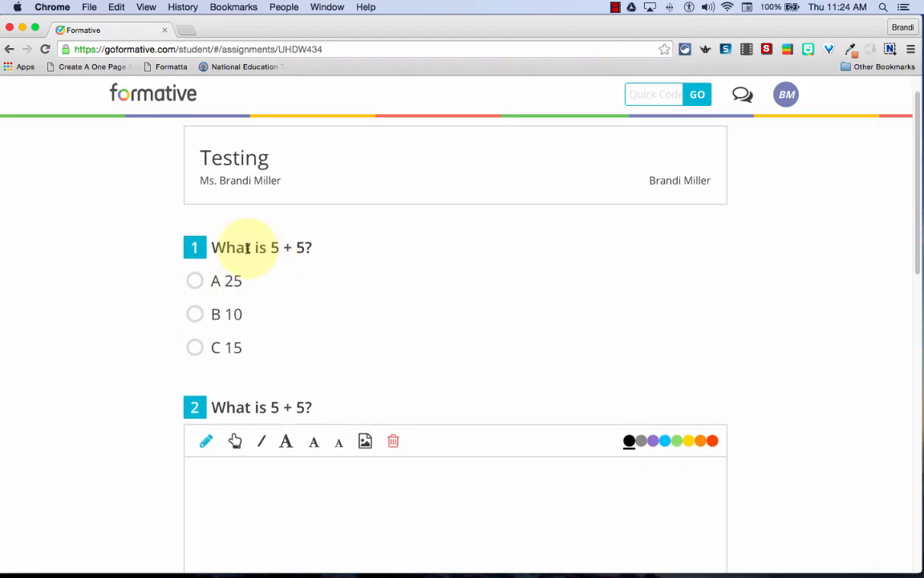
pyautogui.scroll(-5, 122, 354)
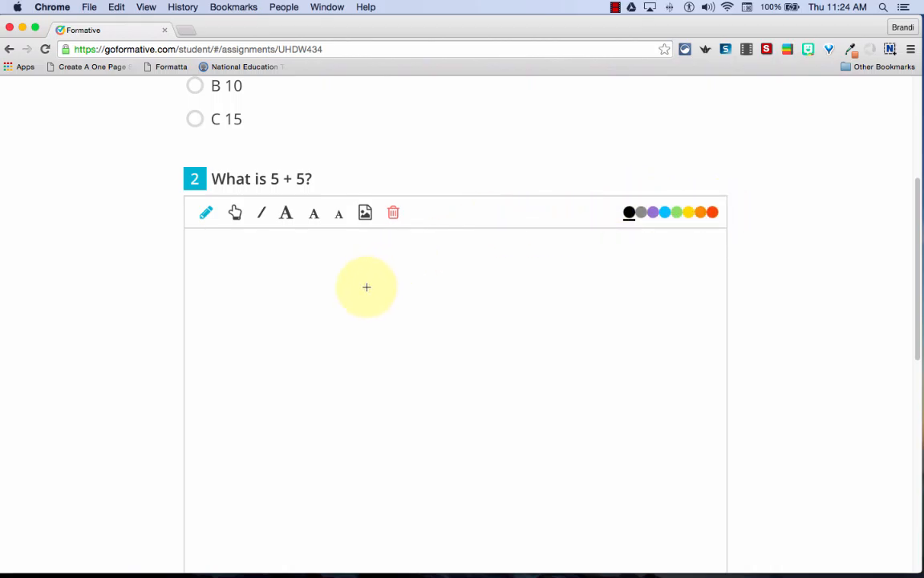
pyautogui.scroll(-2, 120, 307)
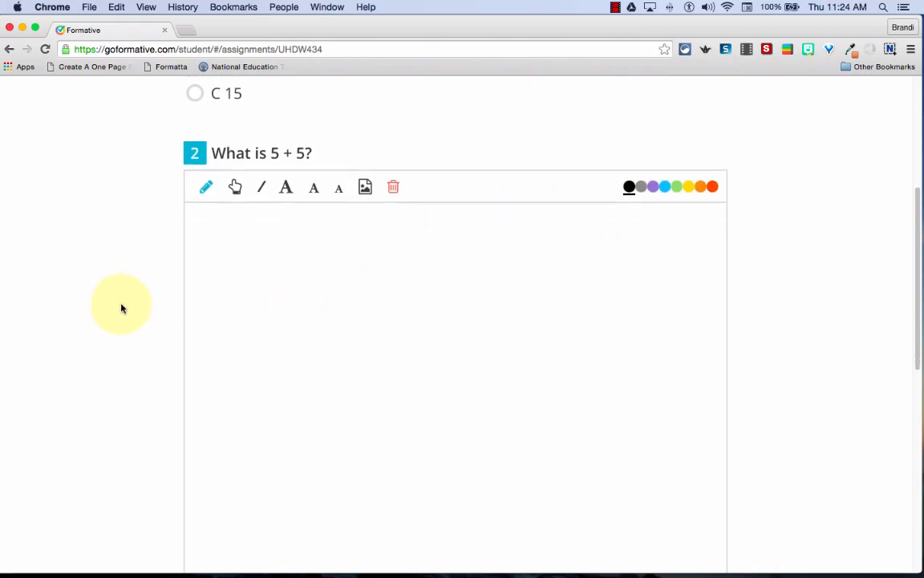
pyautogui.scroll(-10, 121, 308)
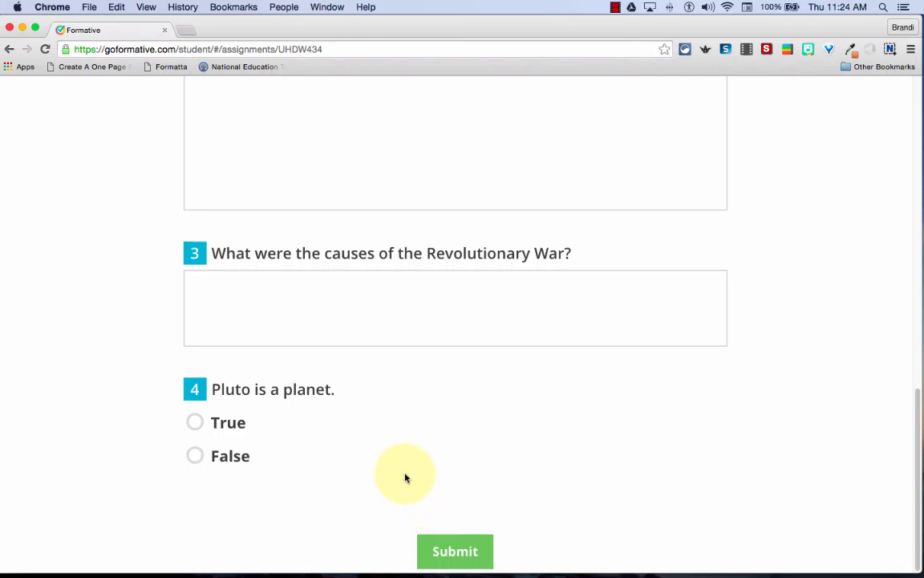
pyautogui.scroll(15, 393, 463)
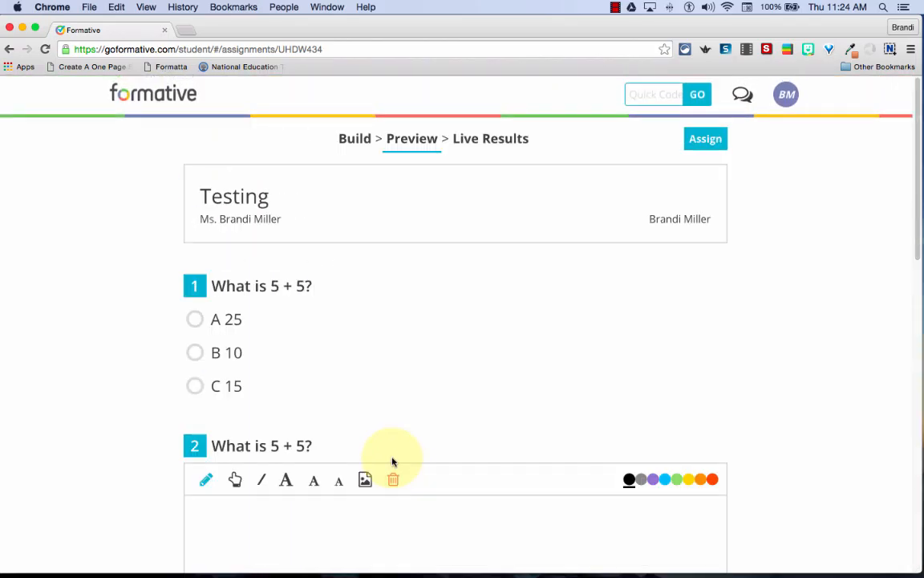
pyautogui.click(351, 141)
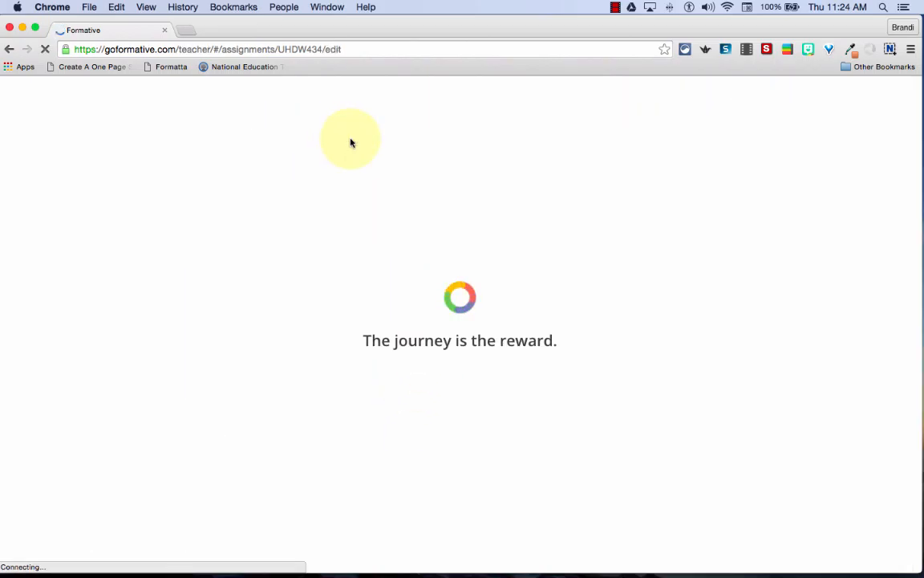